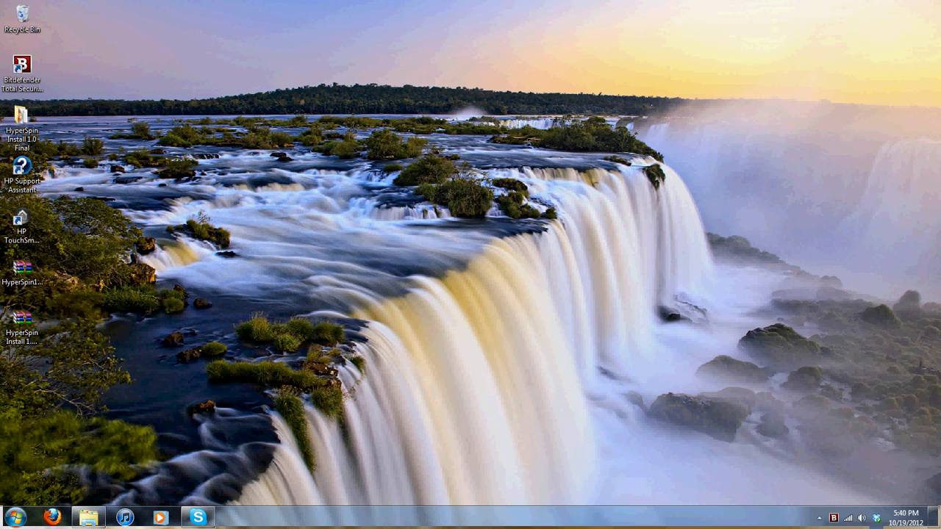
- Search the web for hyperspin in Firefox and open the HyperSpin HyperBoard home page
{"action": "left_click", "coordinate": [53, 517]}
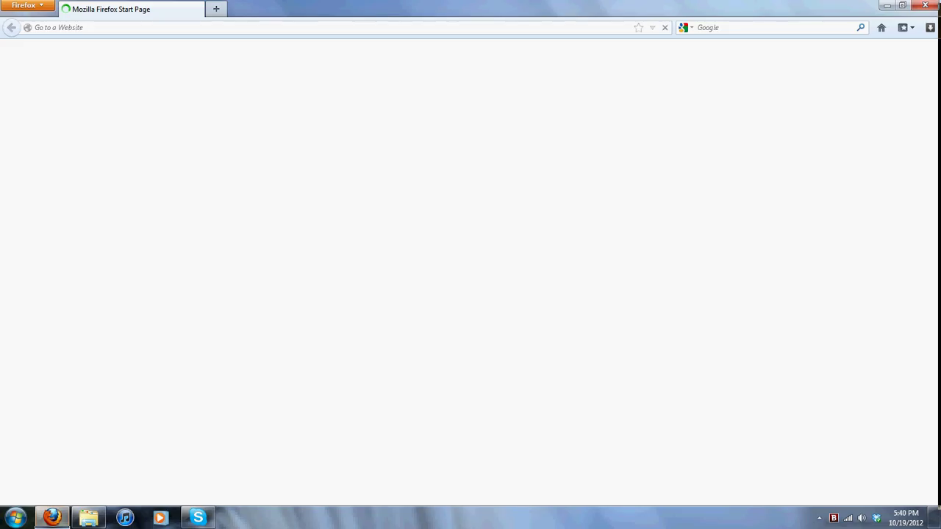
{"action": "type", "text": "hyperspin"}
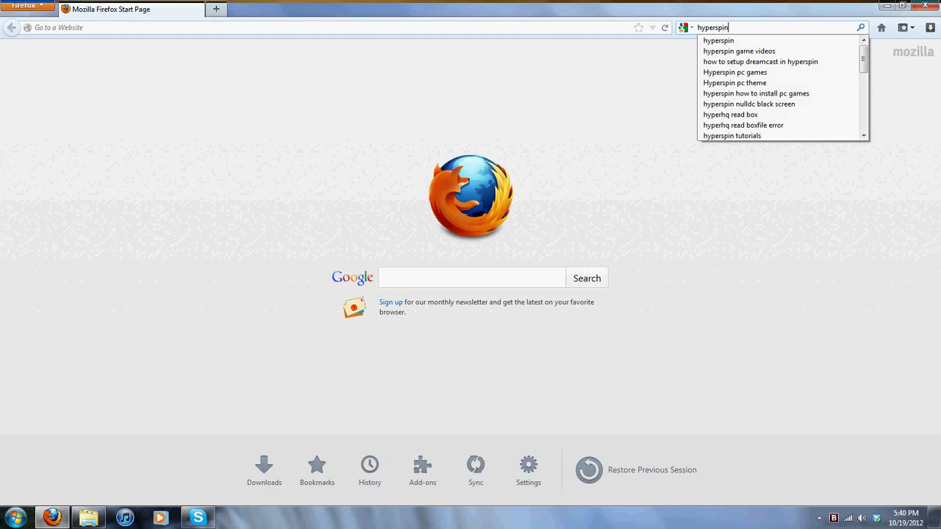
{"action": "key", "text": "Return"}
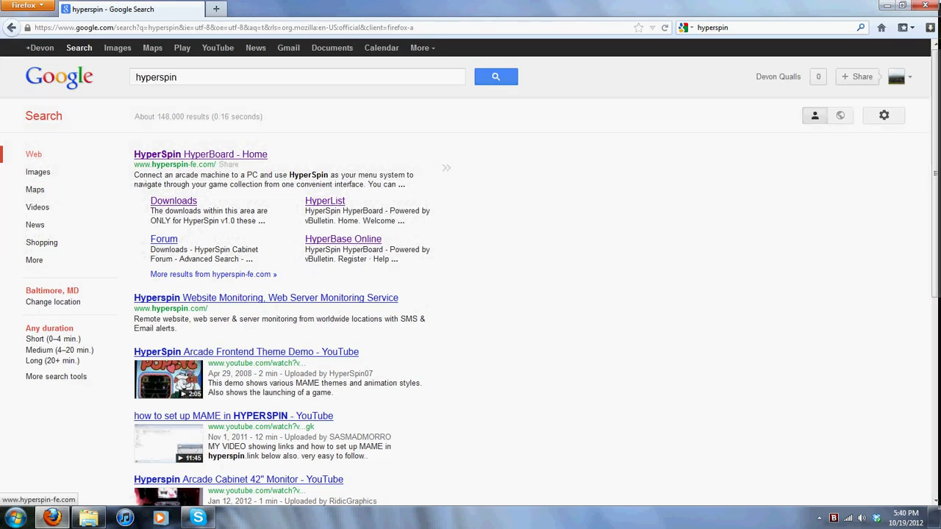
{"action": "left_click", "coordinate": [200, 154]}
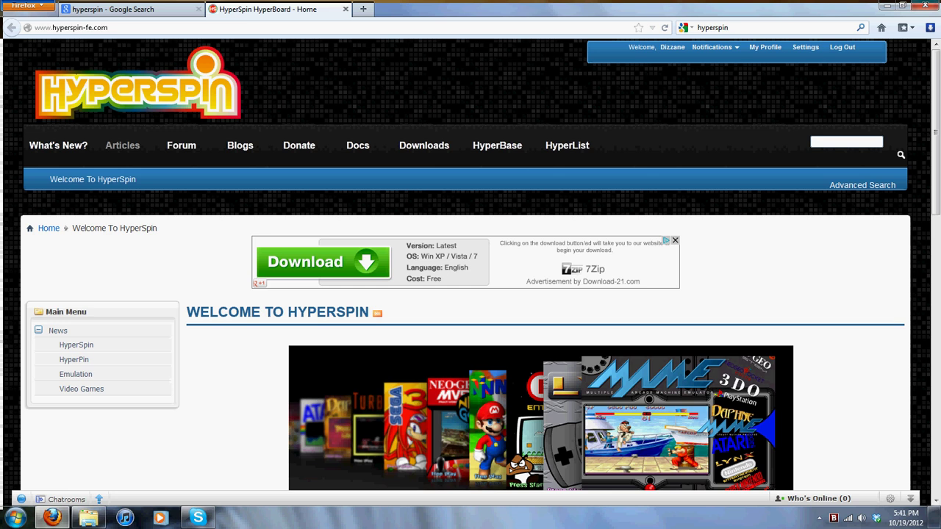
- Open the HyperSpin Downloads file list under HyperSpin v1.0 Releases and examine the HyperSpin 1.0 and 1.2 Update Pack entries
{"action": "left_click", "coordinate": [424, 144]}
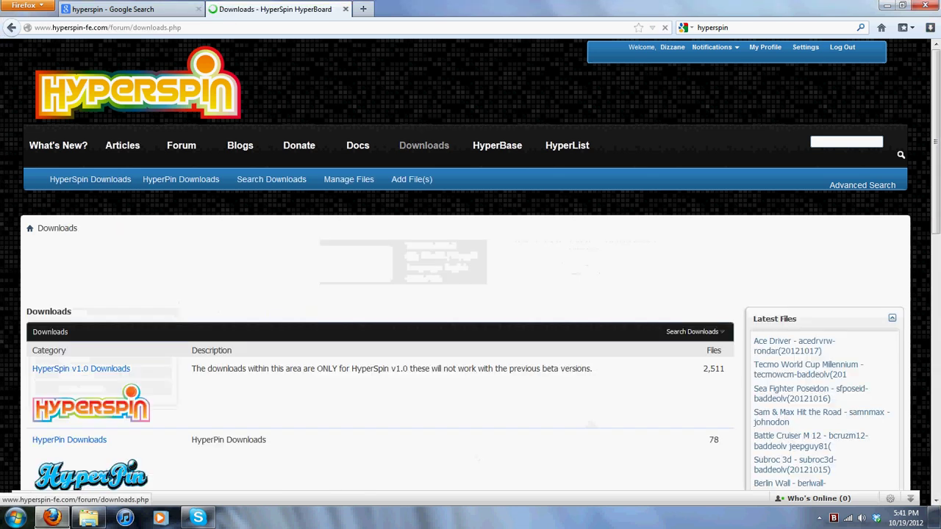
{"action": "scroll", "coordinate": [81, 303], "scroll_direction": "down", "scroll_amount": 2}
{"action": "left_click", "coordinate": [81, 301]}
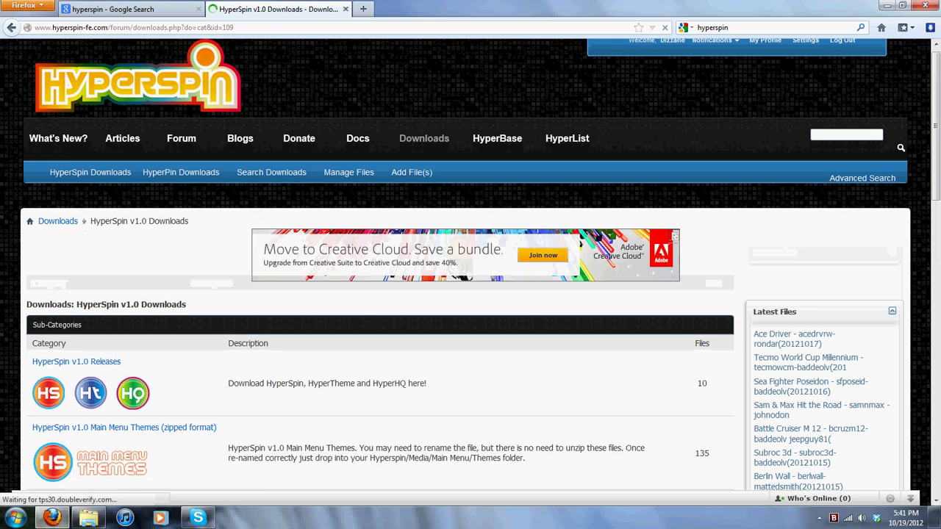
{"action": "scroll", "coordinate": [81, 301], "scroll_direction": "down", "scroll_amount": 2}
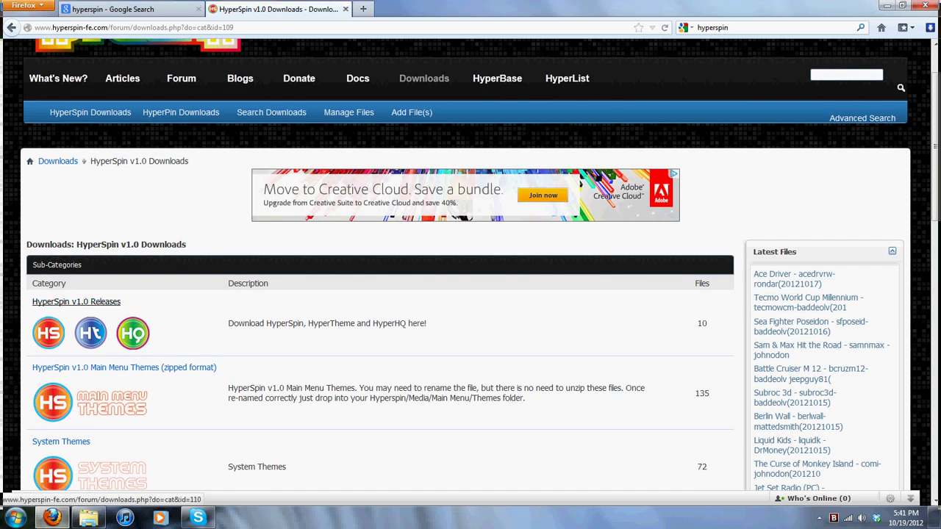
{"action": "left_click", "coordinate": [77, 302]}
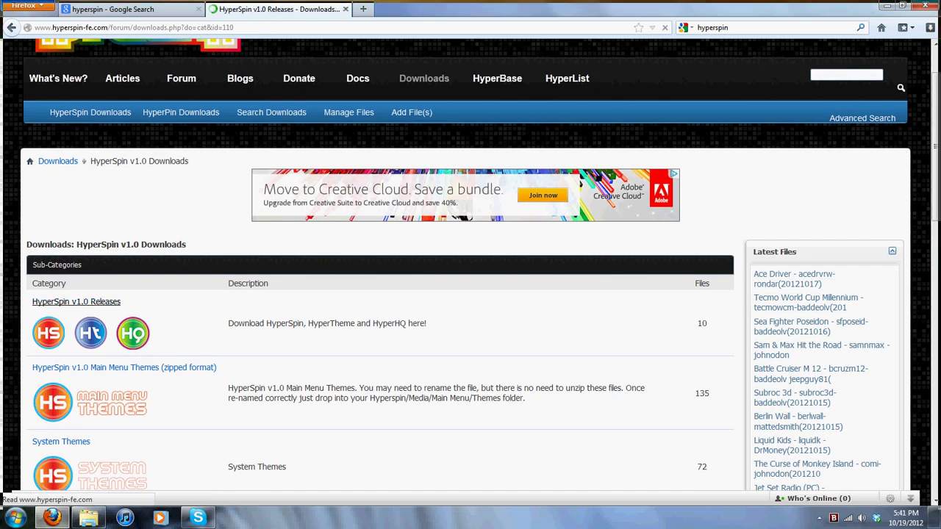
{"action": "scroll", "coordinate": [368, 295], "scroll_direction": "down", "scroll_amount": 5}
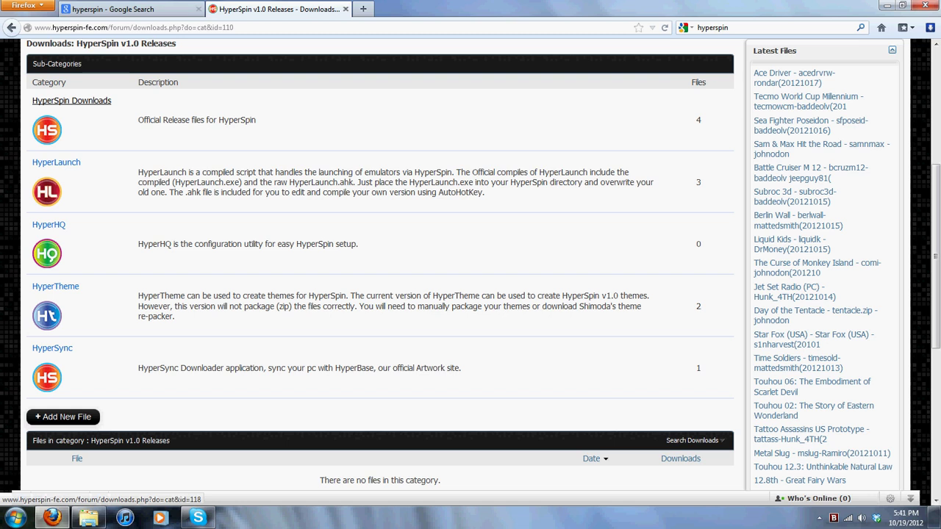
{"action": "left_click", "coordinate": [71, 101]}
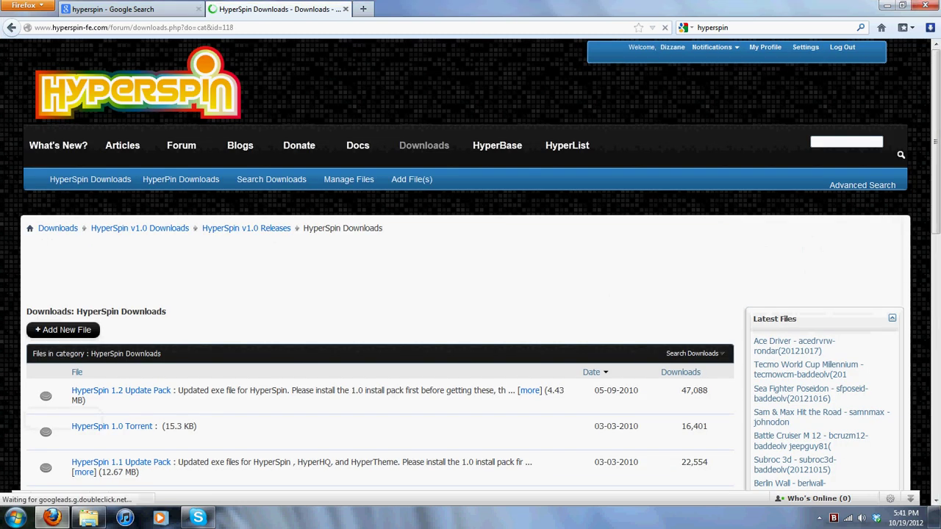
{"action": "scroll", "coordinate": [471, 272], "scroll_direction": "down", "scroll_amount": 2}
{"action": "scroll", "coordinate": [471, 272], "scroll_direction": "down", "scroll_amount": 3}
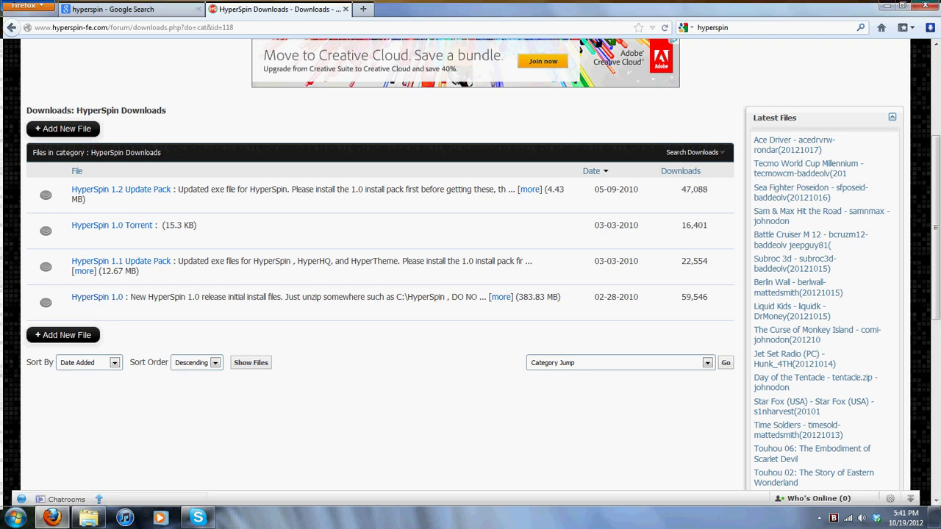
{"action": "left_click_drag", "start_coordinate": [518, 297], "coordinate": [553, 297]}
{"action": "left_click", "coordinate": [553, 297]}
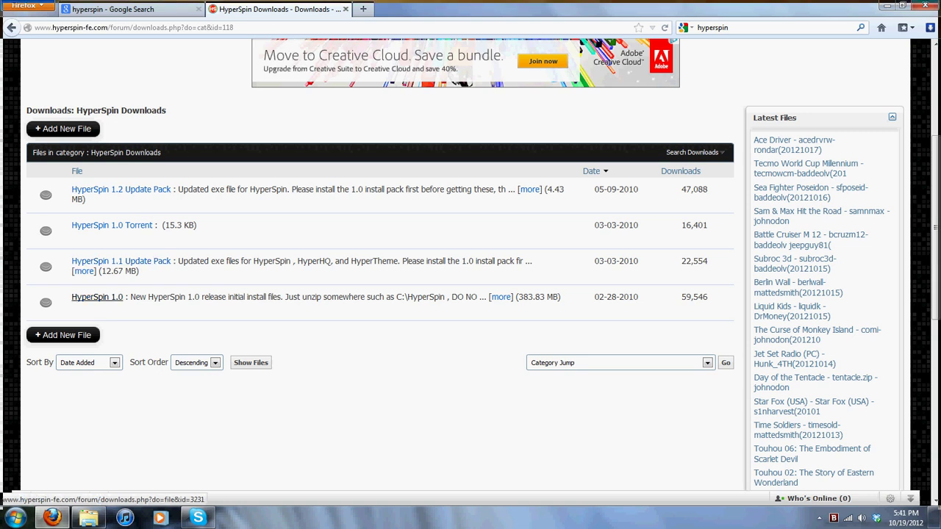
- Switch to the desktop and extract the contents of HyperSpin1.2.zip directly there
{"action": "left_click", "coordinate": [887, 6]}
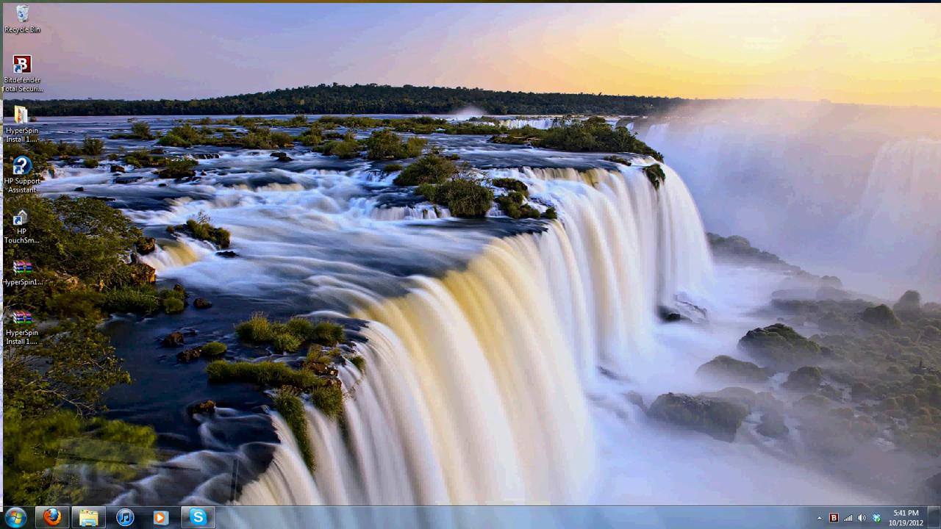
{"action": "left_click_drag", "start_coordinate": [93, 252], "coordinate": [1, 351]}
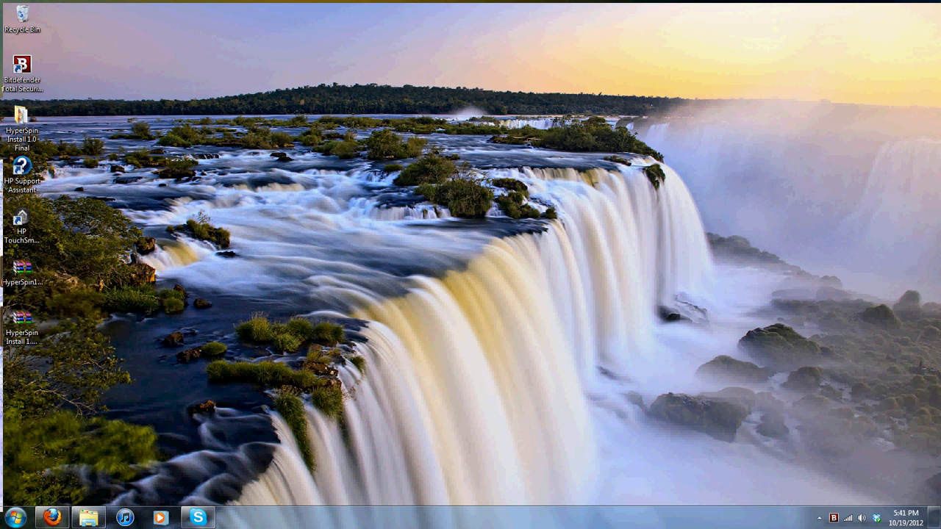
{"action": "left_click", "coordinate": [23, 329]}
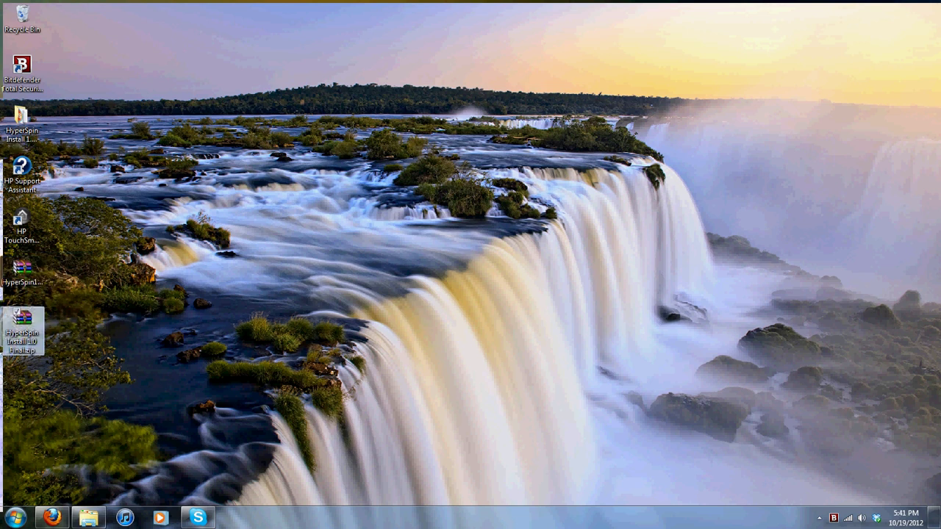
{"action": "key", "text": "Escape"}
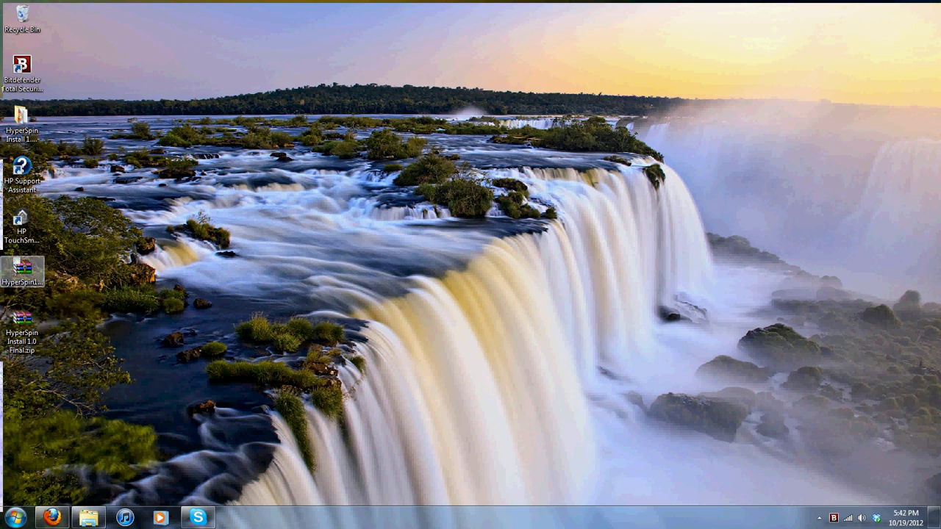
{"action": "left_click", "coordinate": [23, 274]}
{"action": "right_click", "coordinate": [16, 280]}
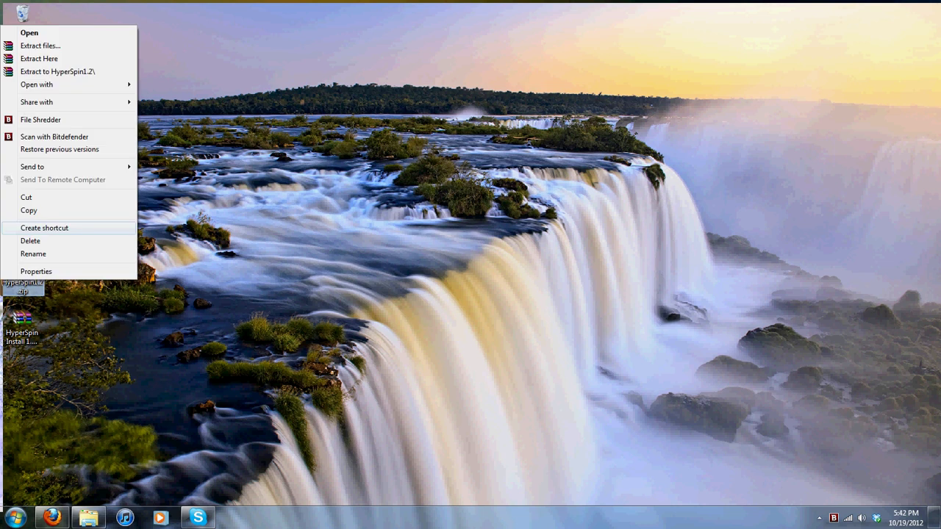
{"action": "left_click", "coordinate": [51, 73]}
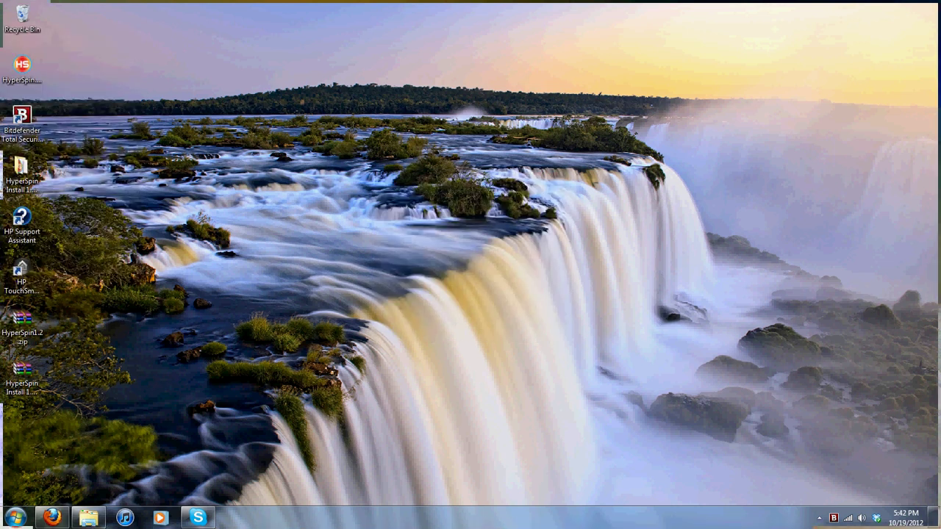
- Move the extracted HyperSpin program file into the HyperSpin Install 1.0 Final folder, replacing the existing copy
{"action": "left_click", "coordinate": [22, 72]}
{"action": "left_click_drag", "start_coordinate": [22, 66], "coordinate": [22, 170]}
{"action": "left_click", "coordinate": [469, 200]}
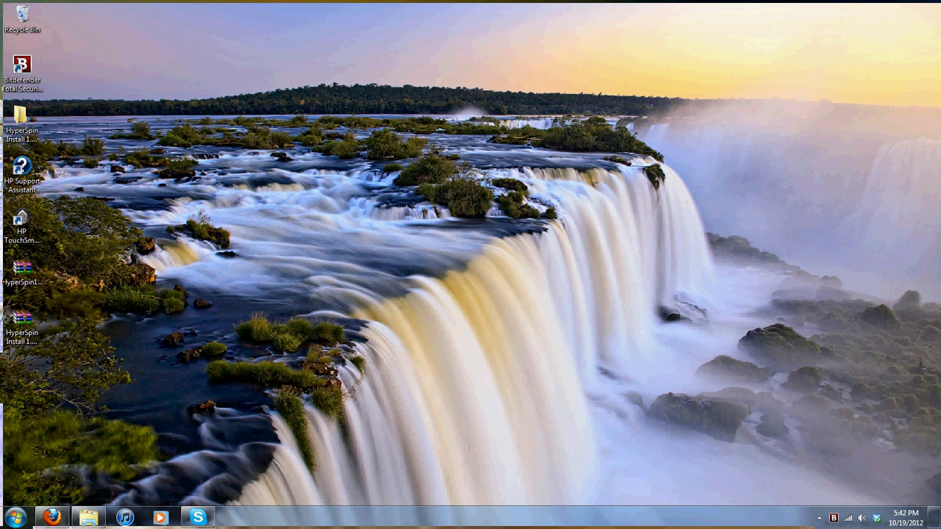
- Move the HyperSpin Install 1.0 Final folder from the desktop to the OS (C:) drive
{"action": "key", "text": "super+e"}
{"action": "left_click_drag", "start_coordinate": [301, 61], "coordinate": [500, 53]}
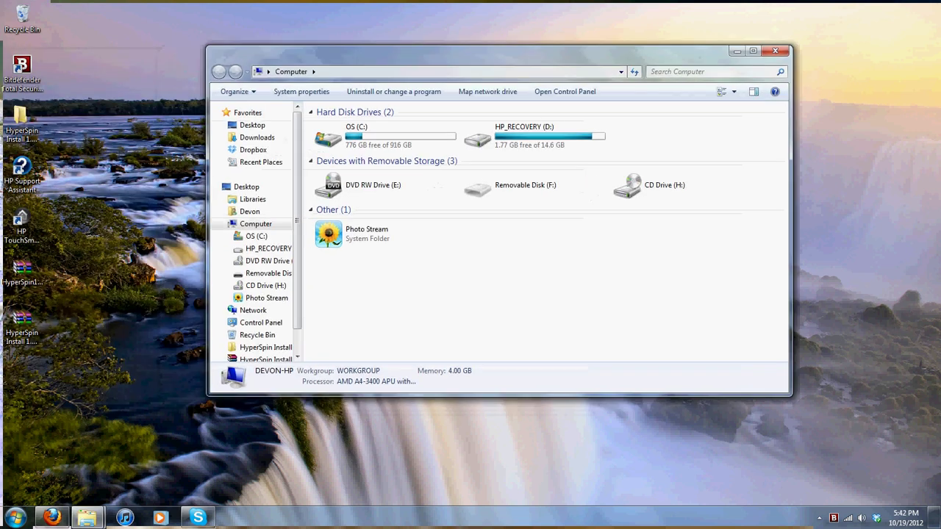
{"action": "left_click_drag", "start_coordinate": [22, 118], "coordinate": [378, 141]}
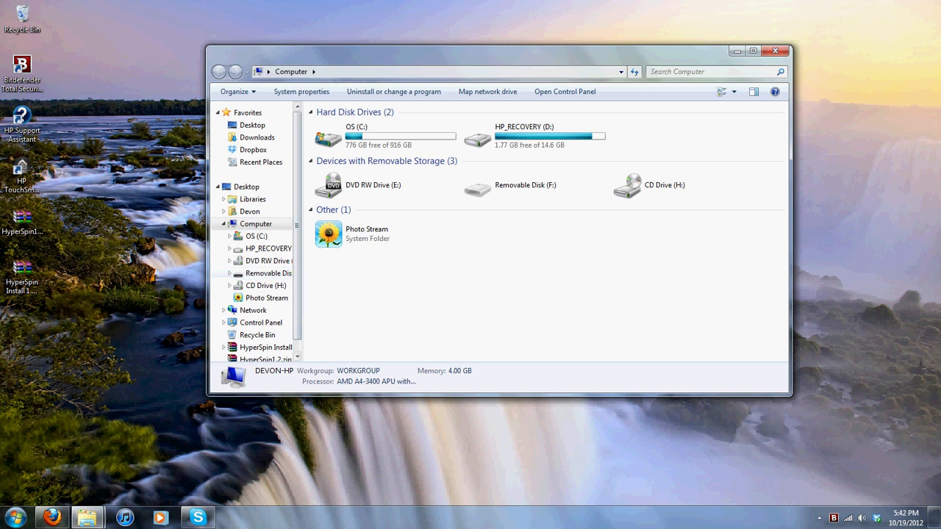
- Create a folder named Emulators inside HyperSpin Install 1.0 Final on the C: drive
{"action": "double_click", "coordinate": [378, 140]}
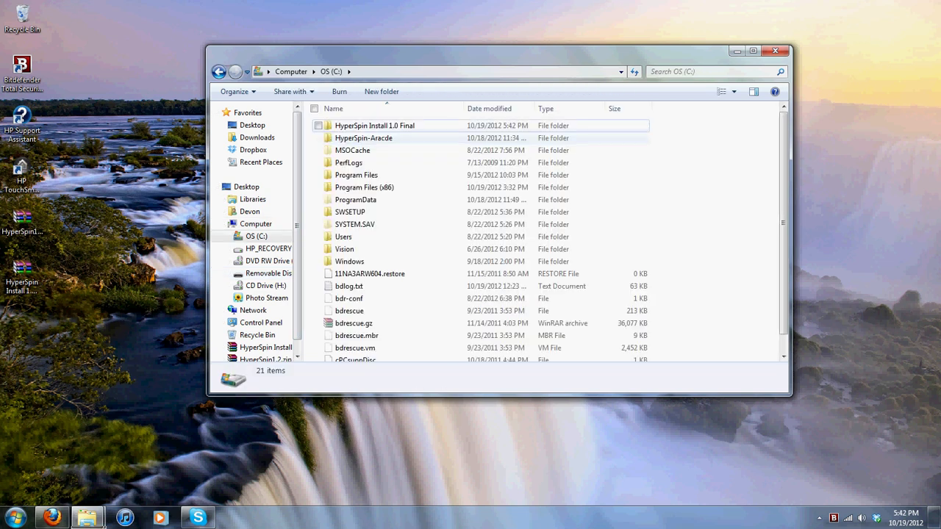
{"action": "double_click", "coordinate": [377, 125]}
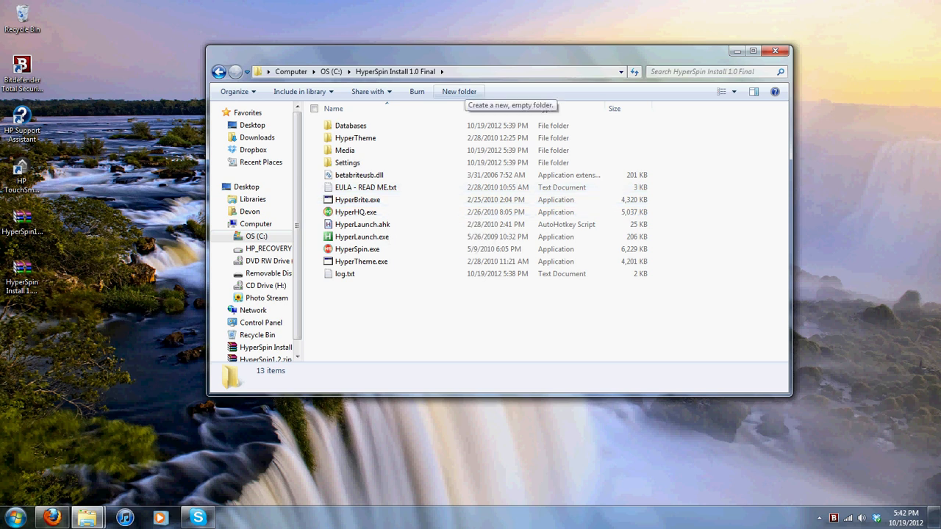
{"action": "left_click", "coordinate": [459, 91]}
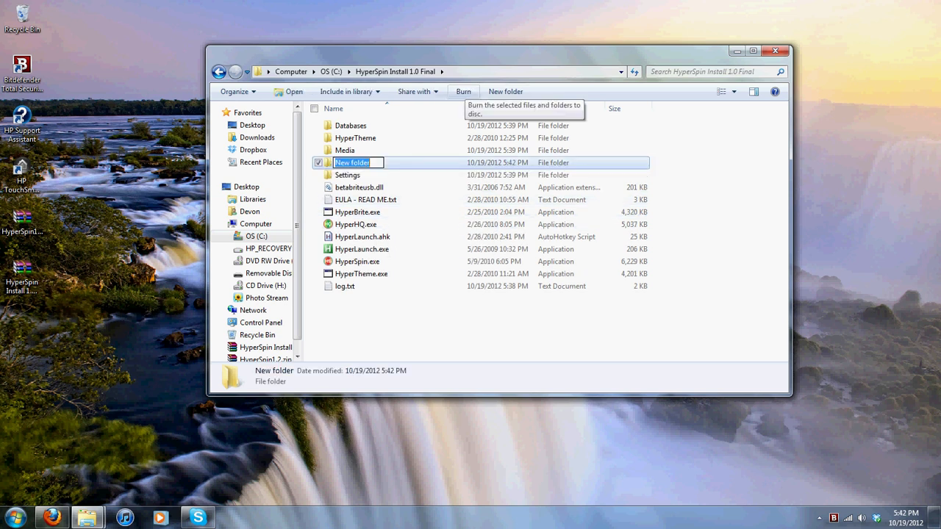
{"action": "type", "text": "Em"}
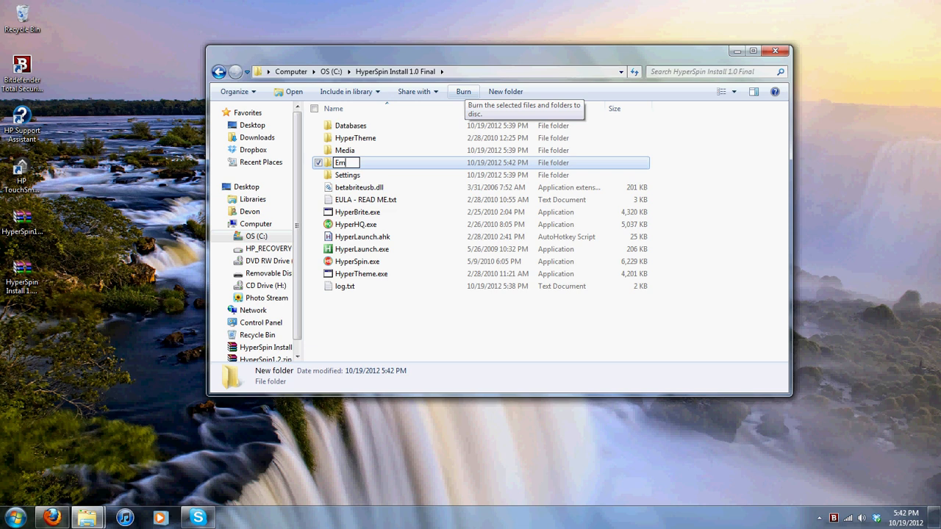
{"action": "type", "text": "ulators"}
- Create a second folder named Modules inside HyperSpin Install 1.0 Final
{"action": "left_click", "coordinate": [506, 91]}
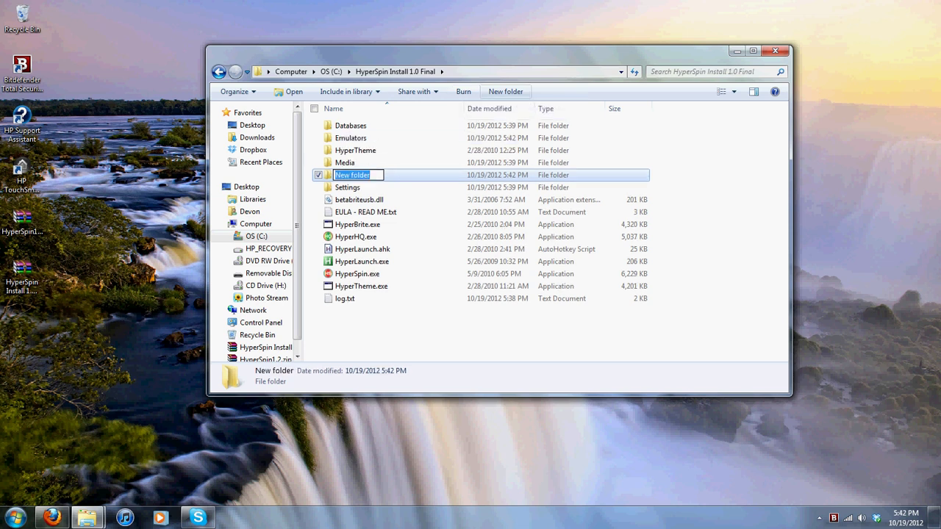
{"action": "type", "text": "Modukl"}
{"action": "key", "text": "BackSpace"}
{"action": "key", "text": "BackSpace"}
{"action": "type", "text": "les"}
- Create a folder named PC Games inside the Emulators folder
{"action": "left_click", "coordinate": [350, 137]}
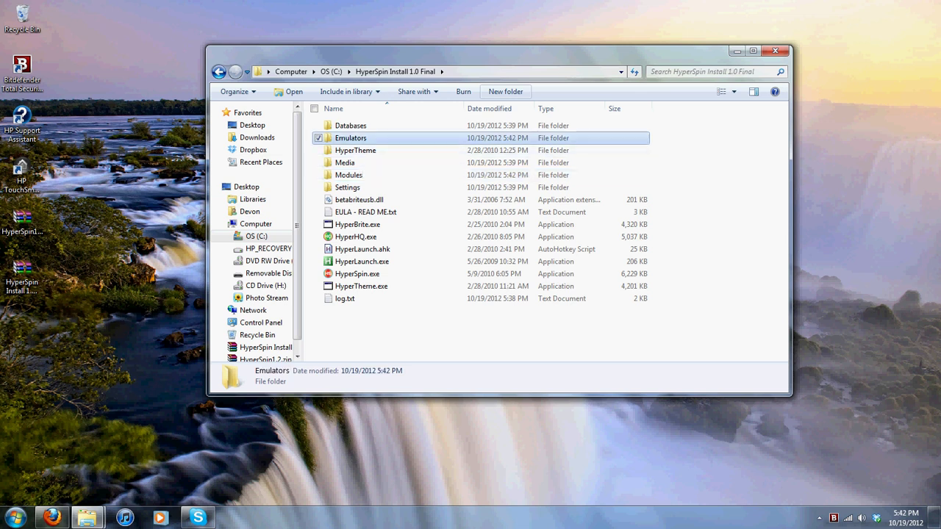
{"action": "double_click", "coordinate": [364, 138]}
{"action": "left_click", "coordinate": [427, 91]}
{"action": "type", "text": "PC Games"}
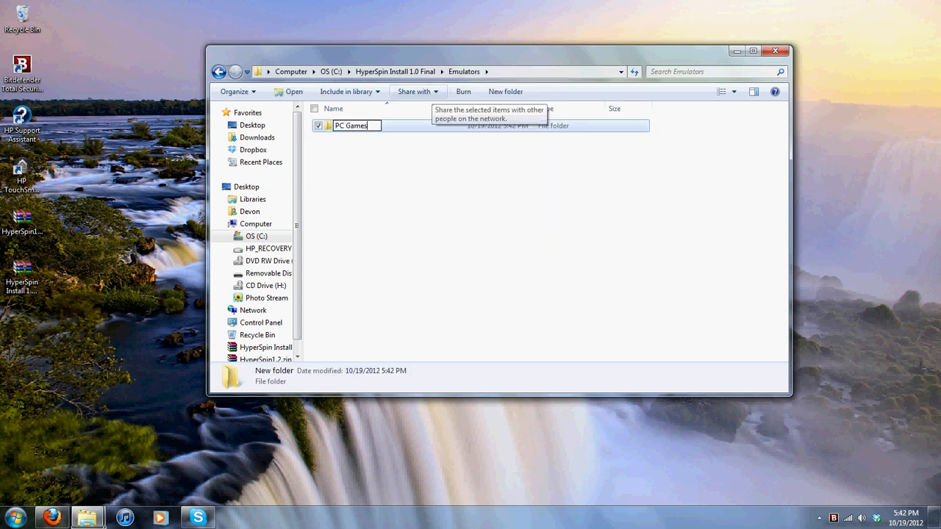
{"action": "key", "text": "Return"}
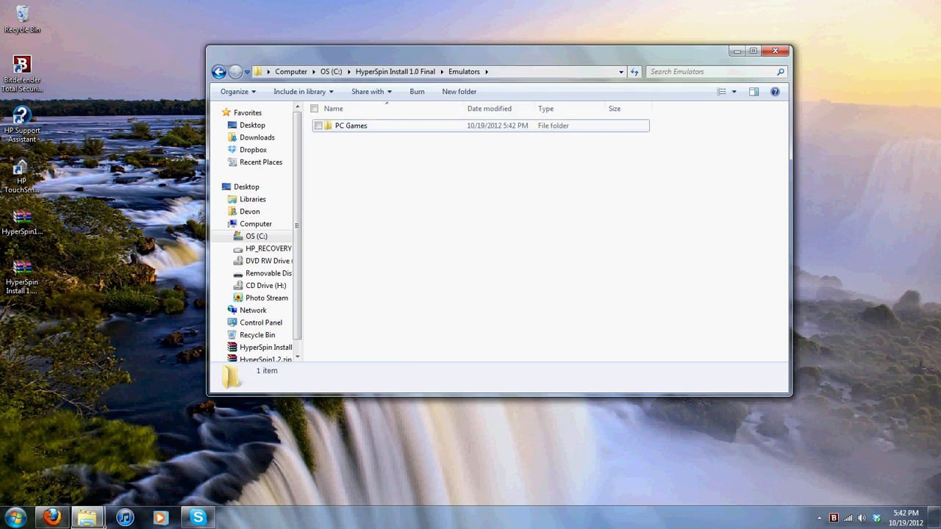
- Create a folder named roms inside the PC Games folder under Emulators
{"action": "key", "text": "Return"}
{"action": "key", "text": "ctrl+shift+n"}
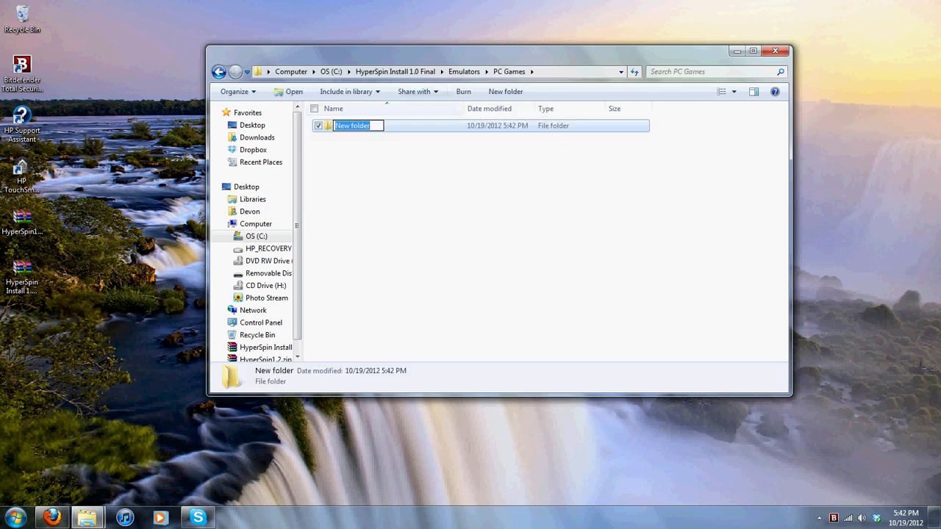
{"action": "type", "text": "roms"}
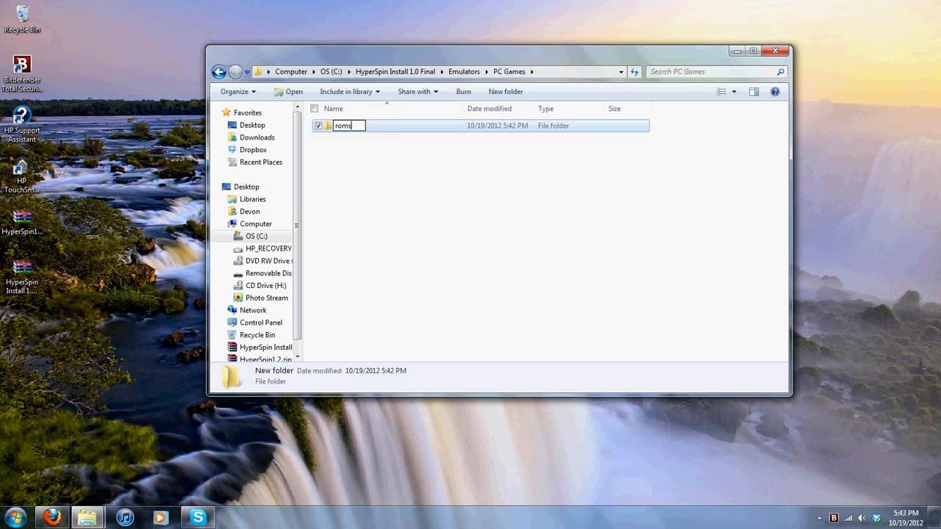
{"action": "key", "text": "Return"}
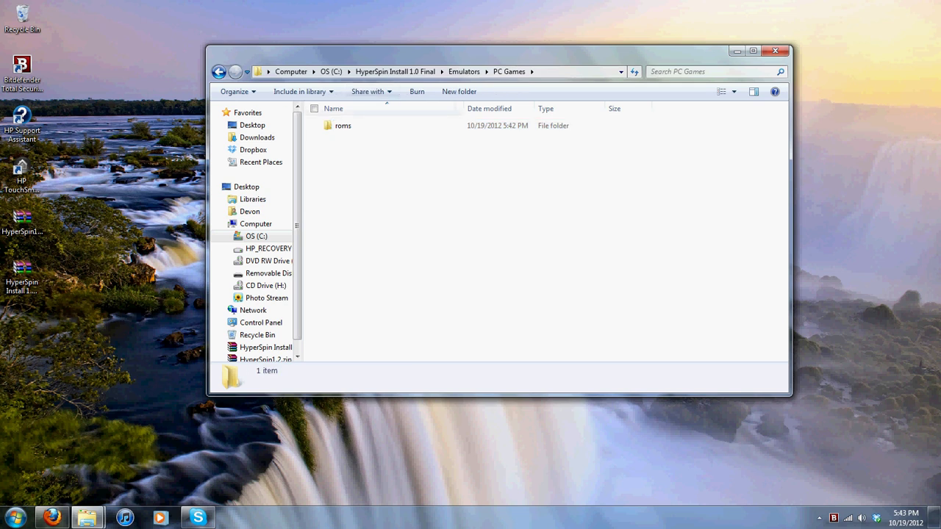
- Create a folder named PC Games inside the Modules folder of HyperSpin Install 1.0 Final
{"action": "left_click", "coordinate": [395, 71]}
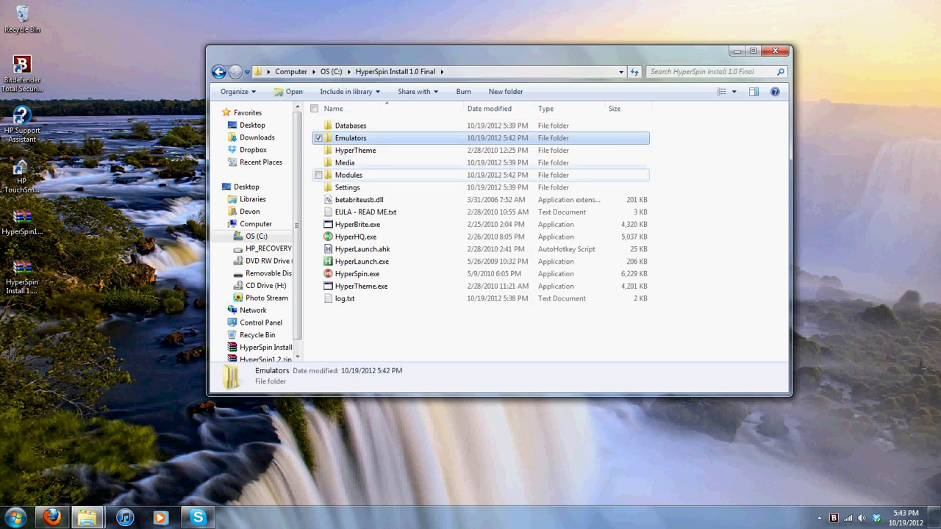
{"action": "double_click", "coordinate": [349, 175]}
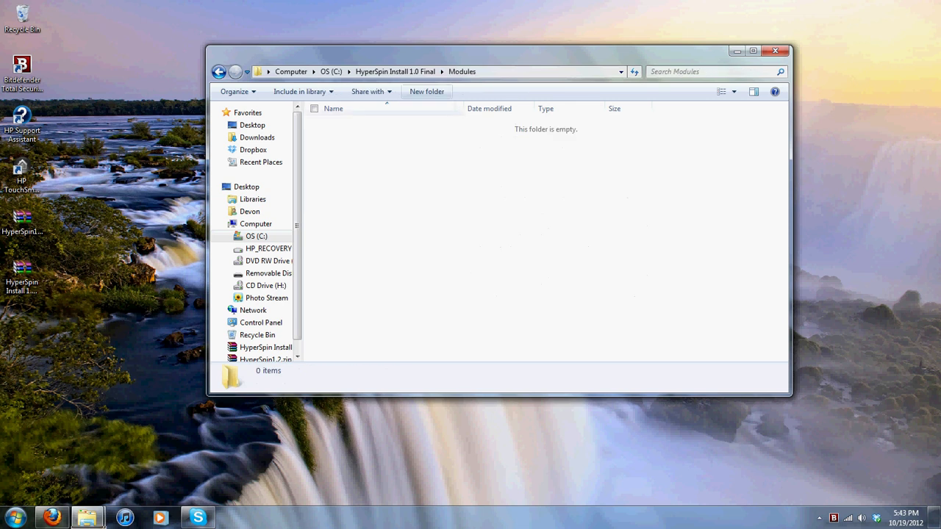
{"action": "left_click", "coordinate": [426, 91]}
{"action": "type", "text": "PC Games"}
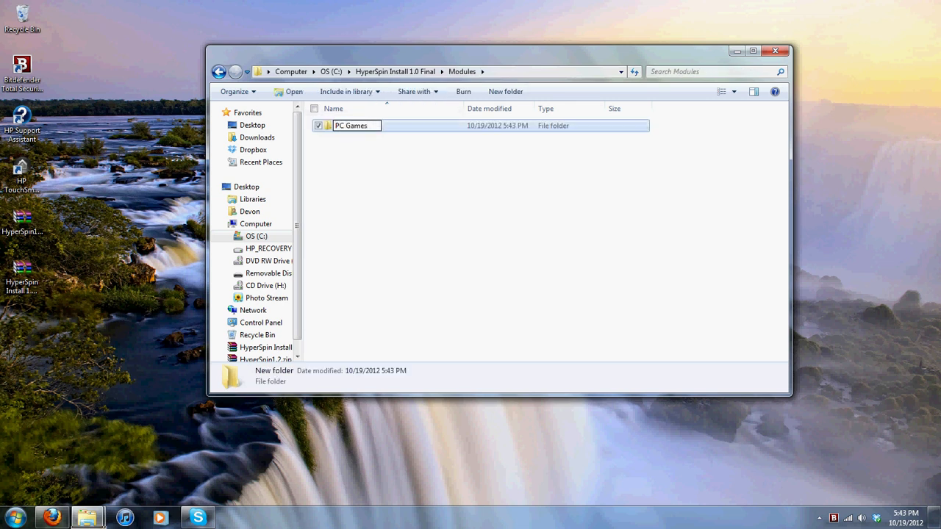
{"action": "key", "text": "Return"}
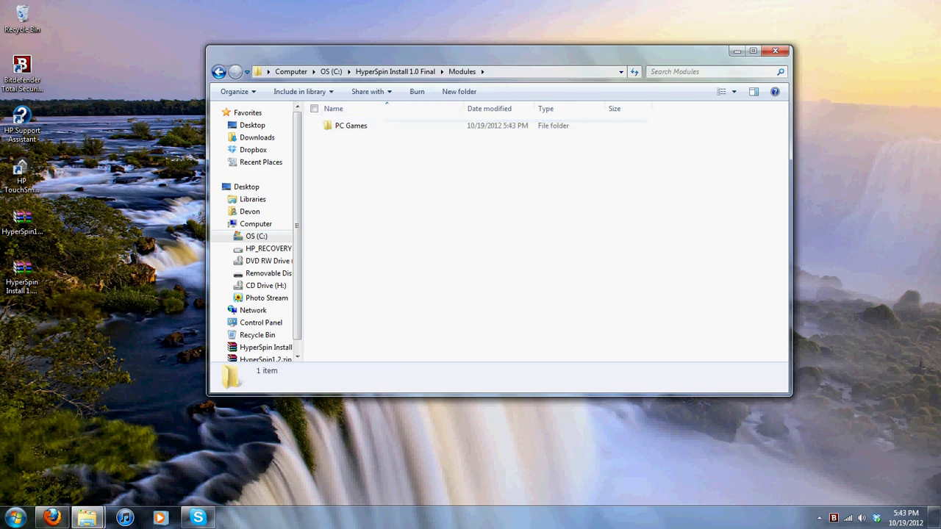
- Open the roms folder inside Emulators > PC Games and move its window aside to make room for another
{"action": "left_click", "coordinate": [218, 72]}
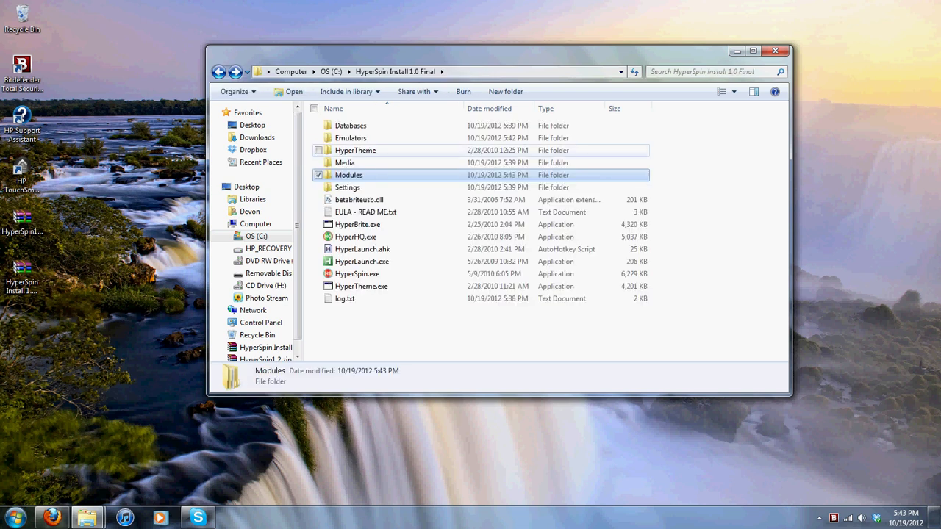
{"action": "double_click", "coordinate": [351, 138]}
{"action": "double_click", "coordinate": [351, 126]}
{"action": "double_click", "coordinate": [351, 125]}
{"action": "left_click_drag", "start_coordinate": [510, 56], "coordinate": [638, 80]}
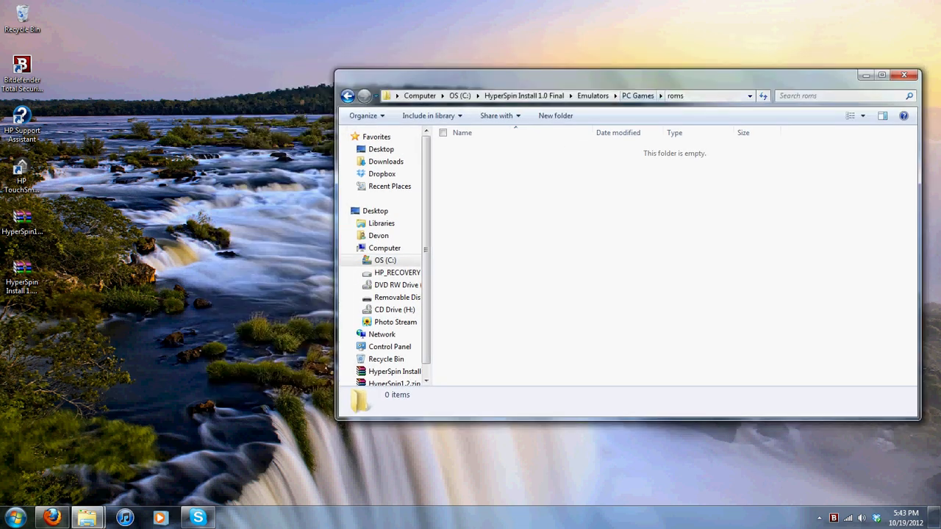
- Open the Super Street Fighter IV folder from Program Files (x86) > Capcom on the C: drive in a second Explorer window
{"action": "key", "text": "super+e"}
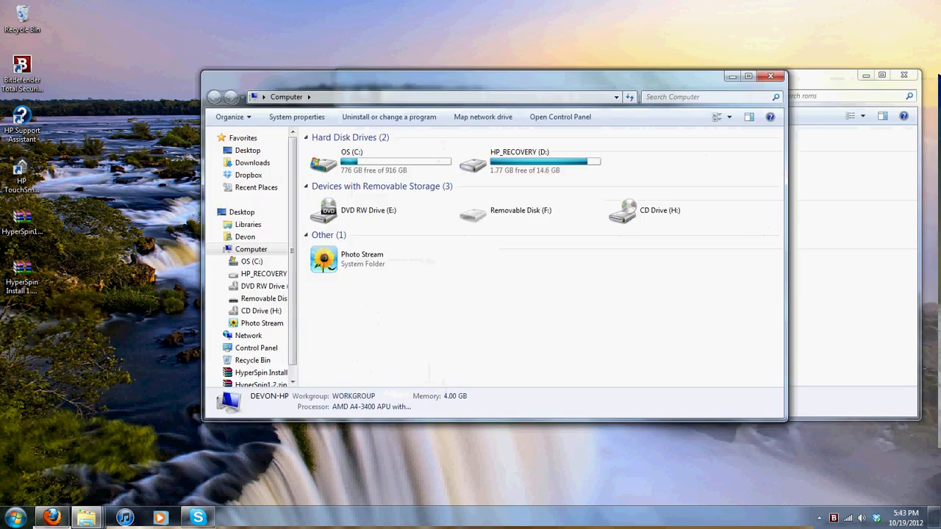
{"action": "left_click_drag", "start_coordinate": [457, 79], "coordinate": [320, 75]}
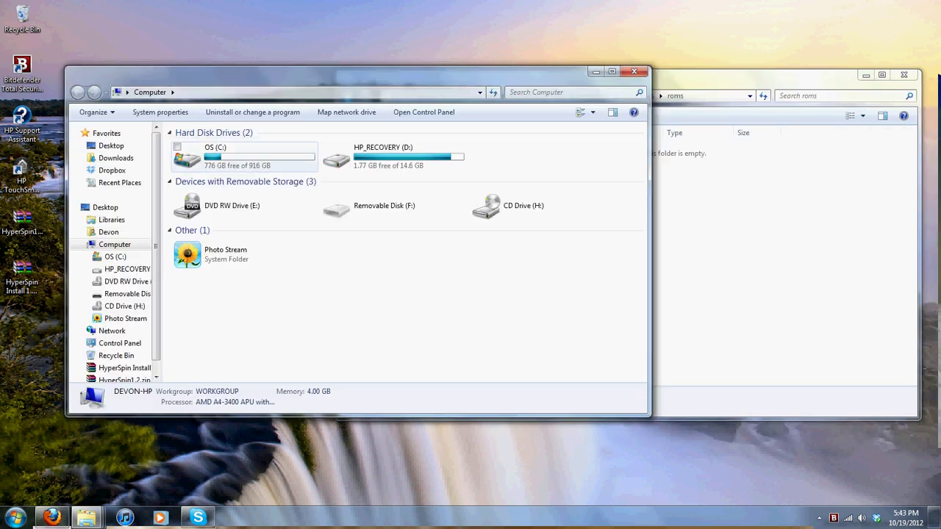
{"action": "double_click", "coordinate": [221, 154]}
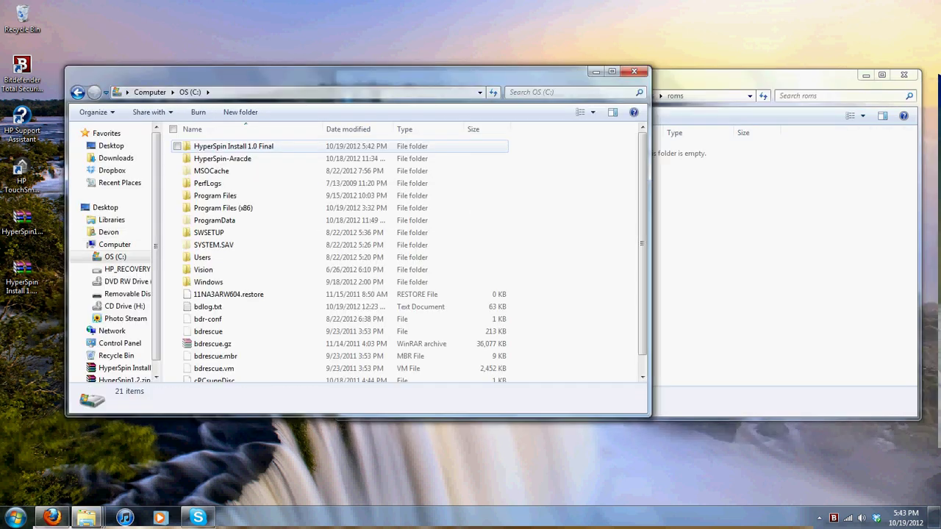
{"action": "double_click", "coordinate": [223, 208]}
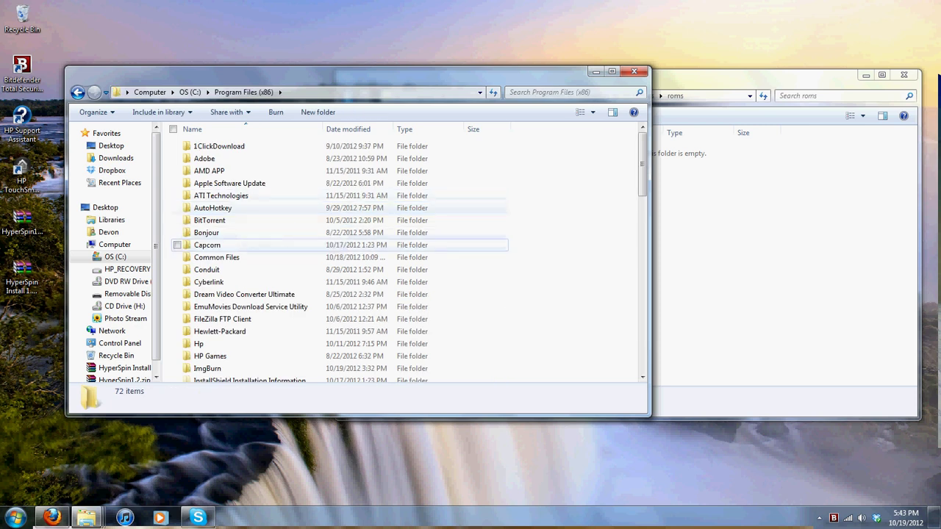
{"action": "double_click", "coordinate": [213, 245]}
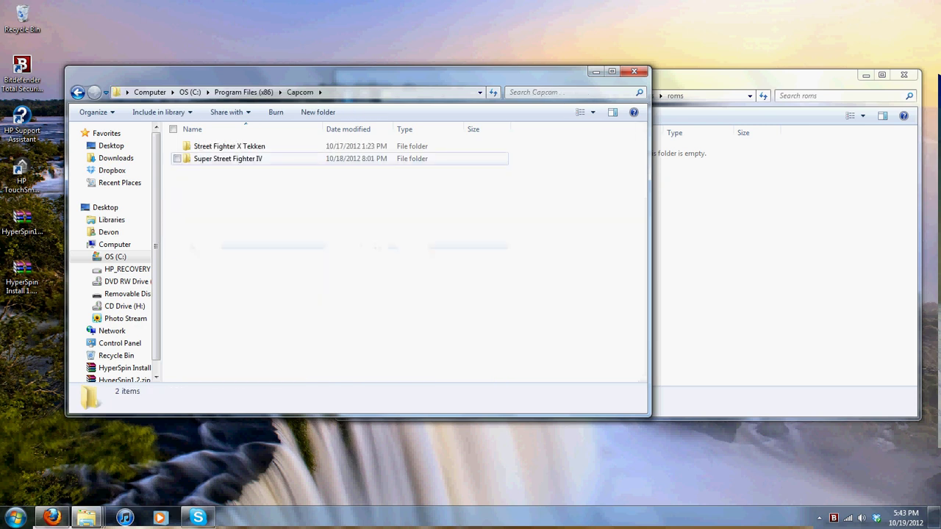
{"action": "double_click", "coordinate": [228, 159]}
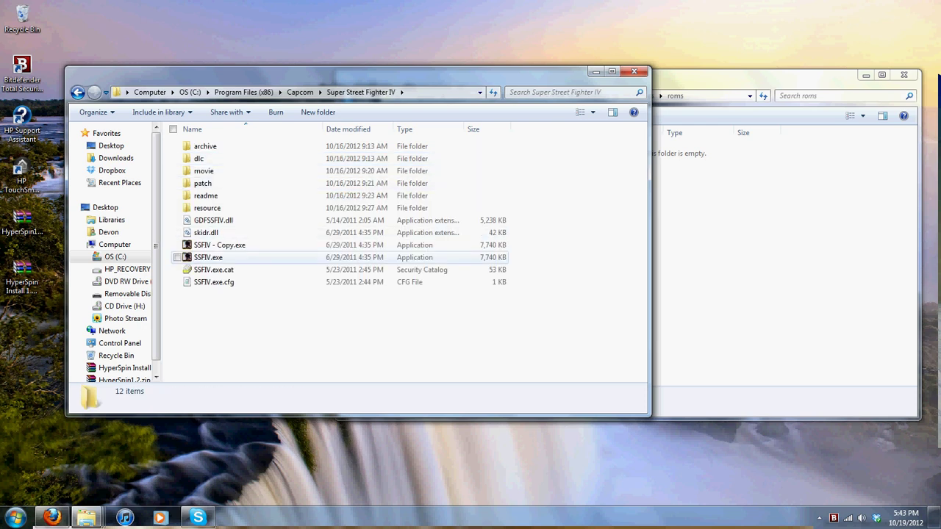
- Create a shortcut to SSFIV.exe on the desktop and move it into the PC Games roms folder
{"action": "right_click", "coordinate": [209, 257]}
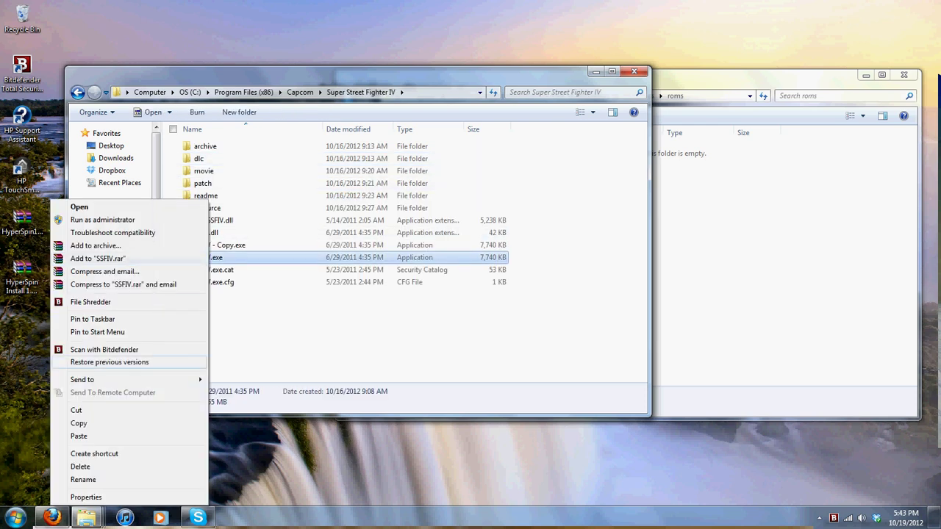
{"action": "left_click", "coordinate": [94, 454]}
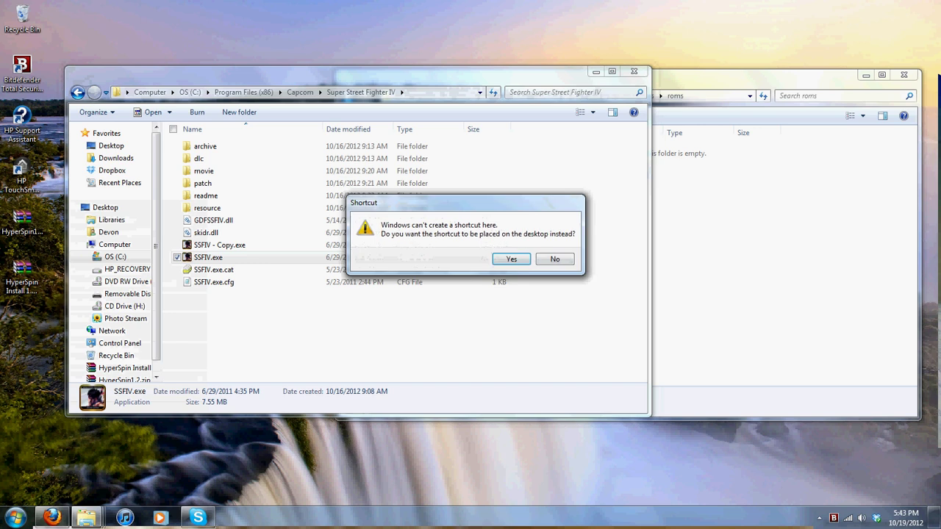
{"action": "key", "text": "Return"}
{"action": "left_click_drag", "start_coordinate": [22, 320], "coordinate": [748, 203]}
{"action": "left_click", "coordinate": [748, 203]}
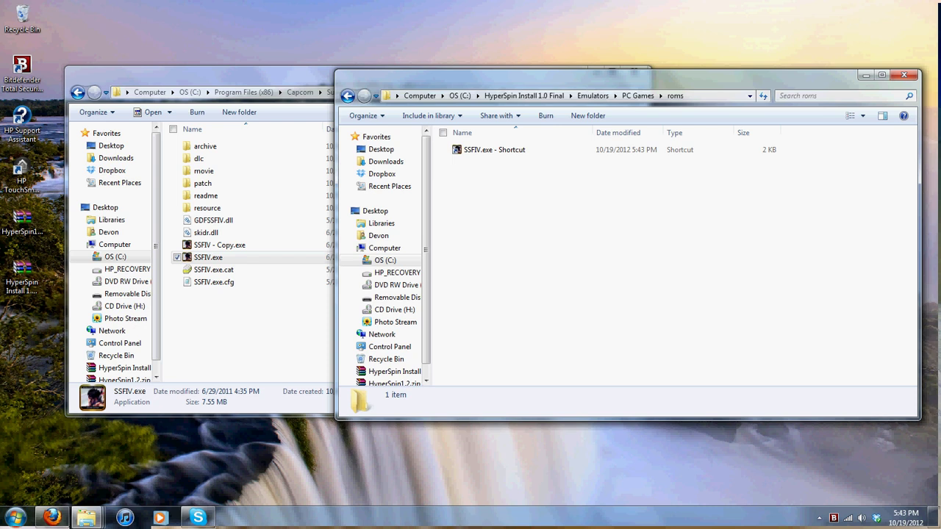
- Rename the game shortcut in the roms folder to SSFIV
{"action": "left_click", "coordinate": [494, 149]}
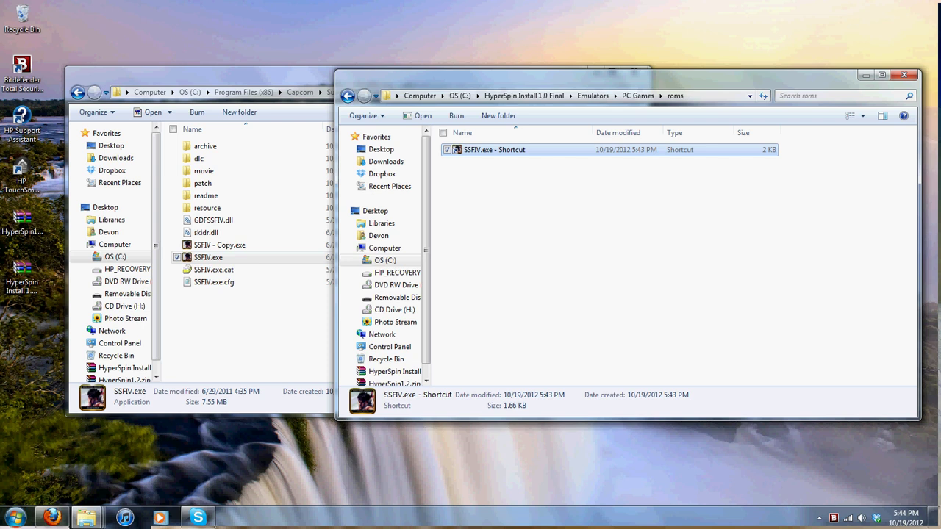
{"action": "key", "text": "F2"}
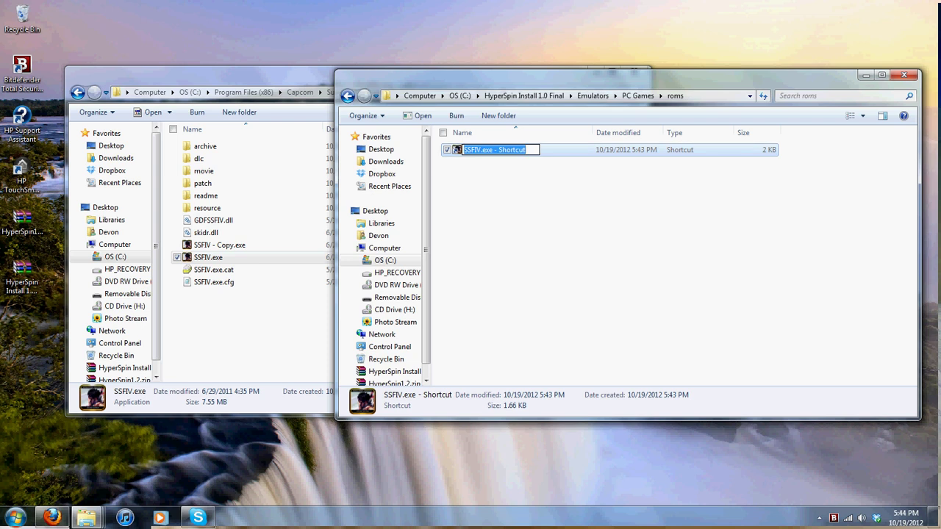
{"action": "key", "text": "End"}
{"action": "key", "text": "BackSpace"}
{"action": "key", "text": "BackSpace"}
{"action": "key", "text": "BackSpace"}
{"action": "key", "text": "BackSpace"}
{"action": "key", "text": "BackSpace"}
{"action": "key", "text": "BackSpace"}
{"action": "key", "text": "BackSpace"}
{"action": "key", "text": "BackSpace"}
{"action": "key", "text": "BackSpace"}
{"action": "key", "text": "BackSpace"}
{"action": "key", "text": "BackSpace"}
{"action": "key", "text": "BackSpace"}
{"action": "key", "text": "BackSpace"}
{"action": "key", "text": "BackSpace"}
{"action": "key", "text": "BackSpace"}
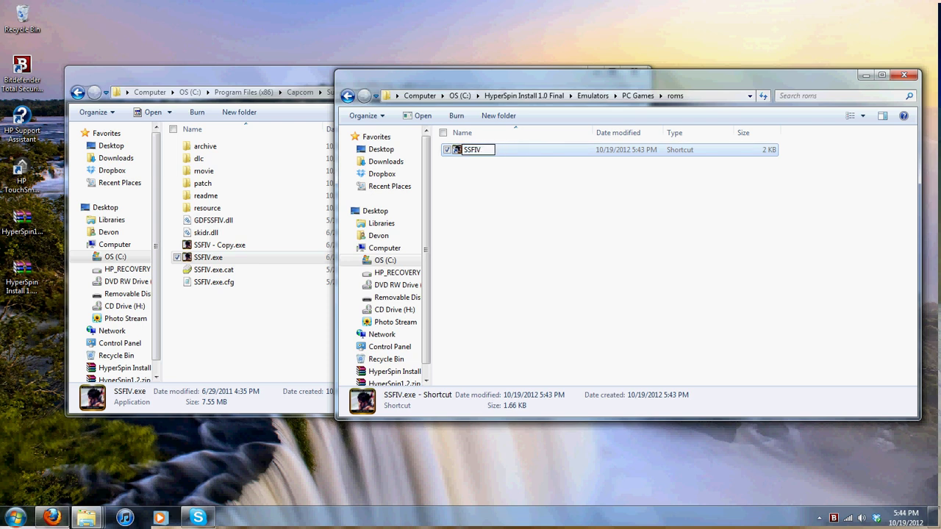